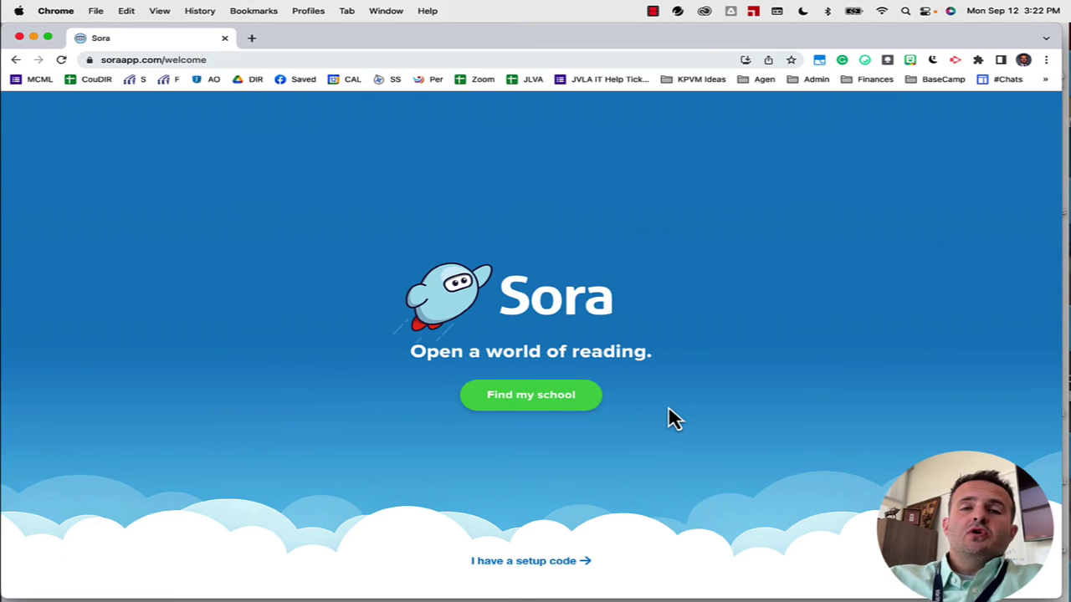
Allow general location use and load the 'Is this your school?' list of nearby schools and districts.
click(554, 405)
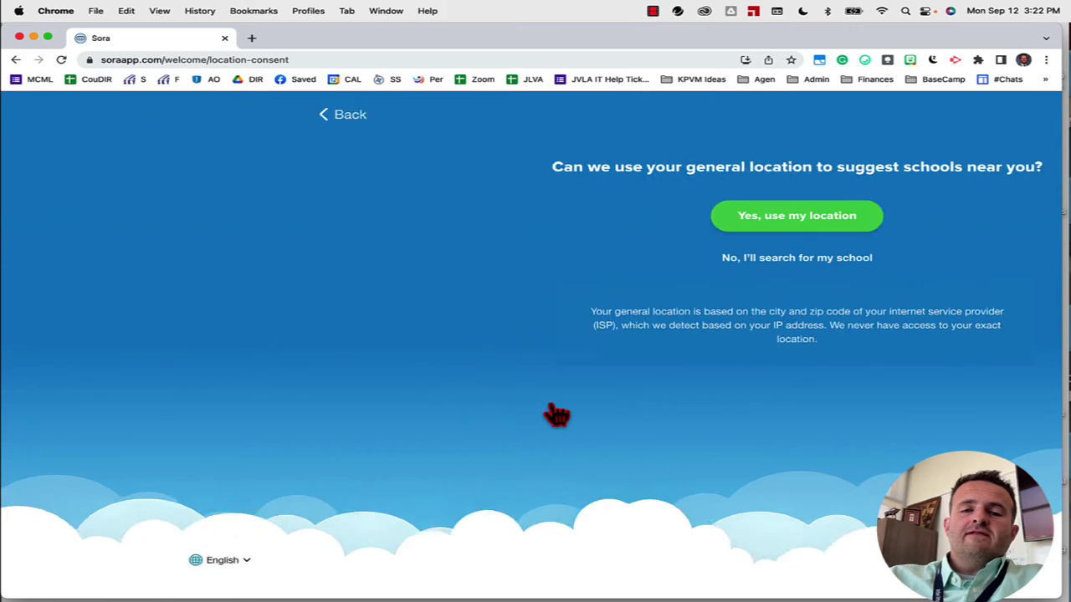
click(569, 219)
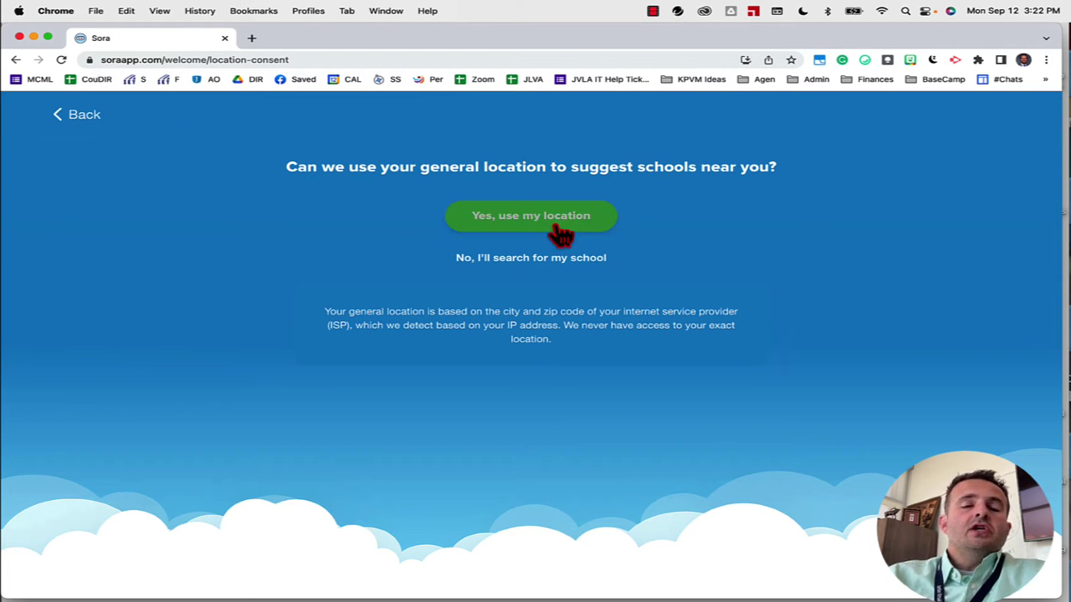
click(559, 234)
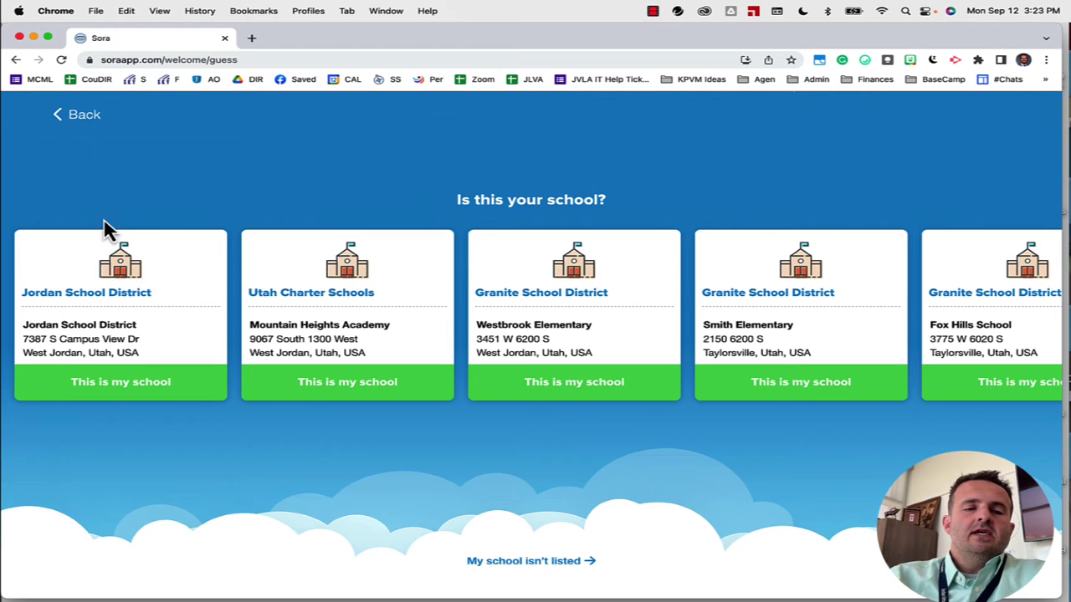
Confirm Jordan School District as the school and sign in with the district Google account.
click(104, 300)
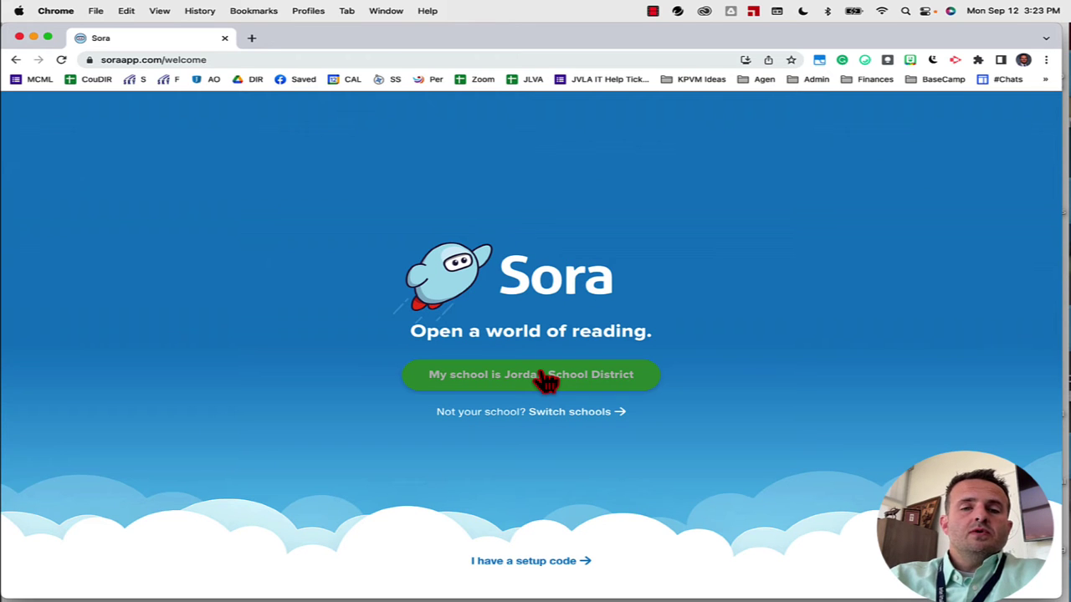
click(542, 379)
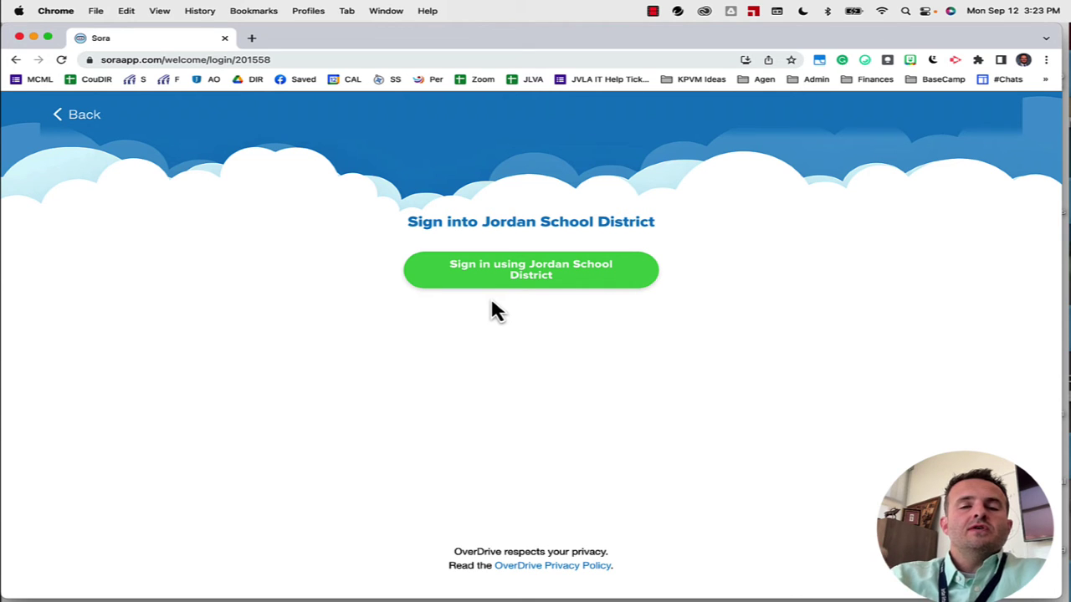
click(498, 276)
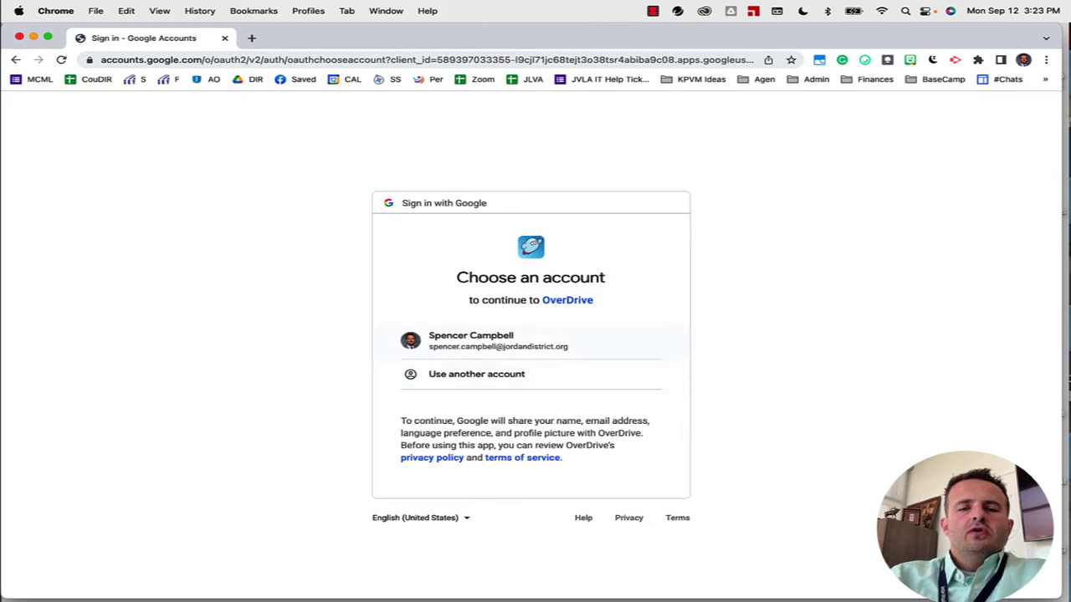
click(552, 355)
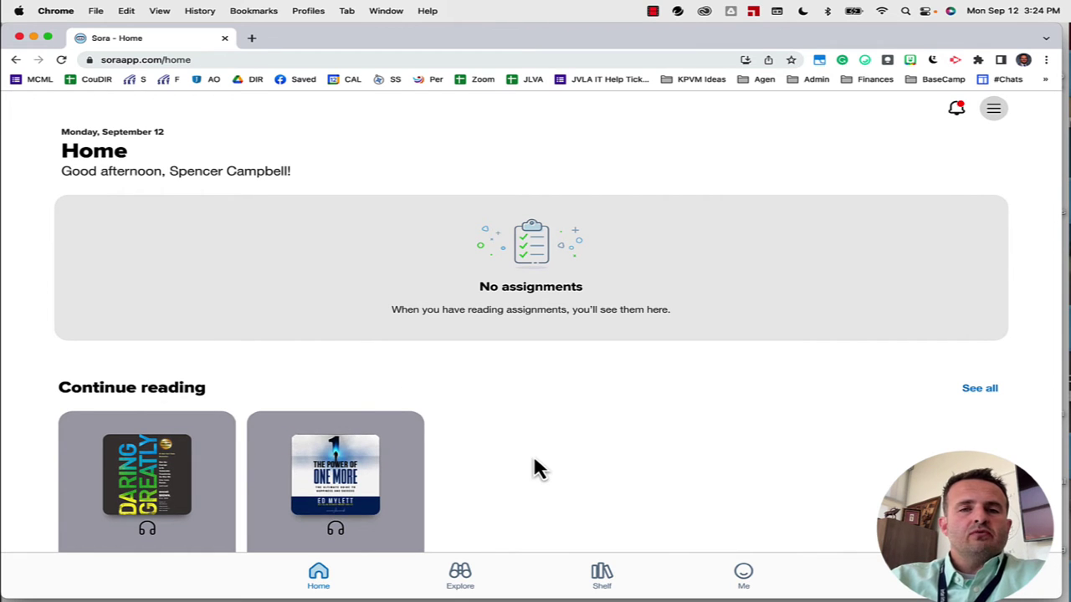
Check the current loans on the Shelf, then return to Home and scroll through it.
click(602, 576)
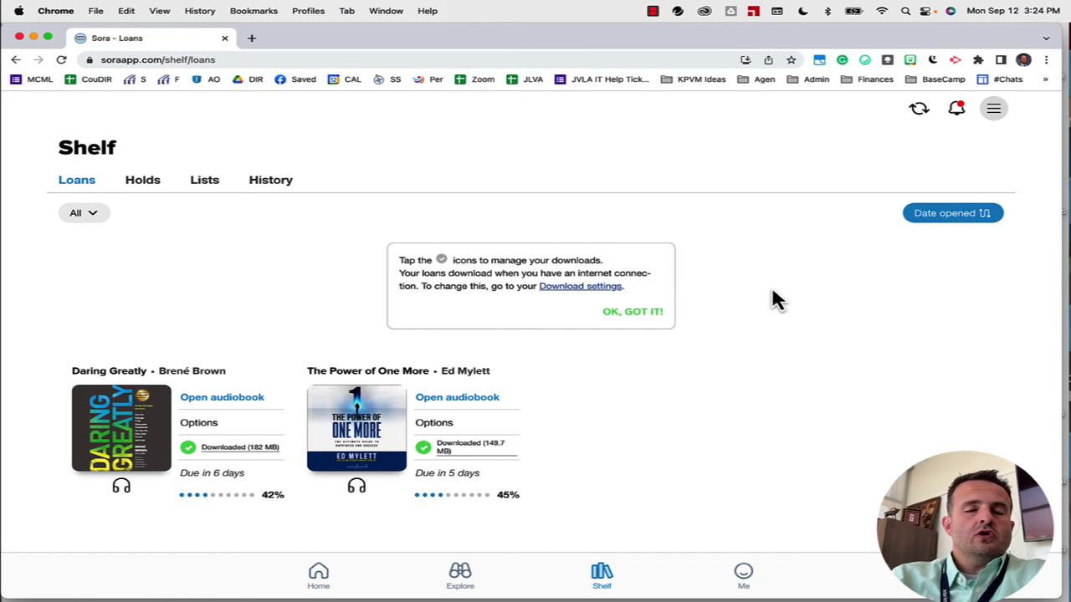
click(318, 576)
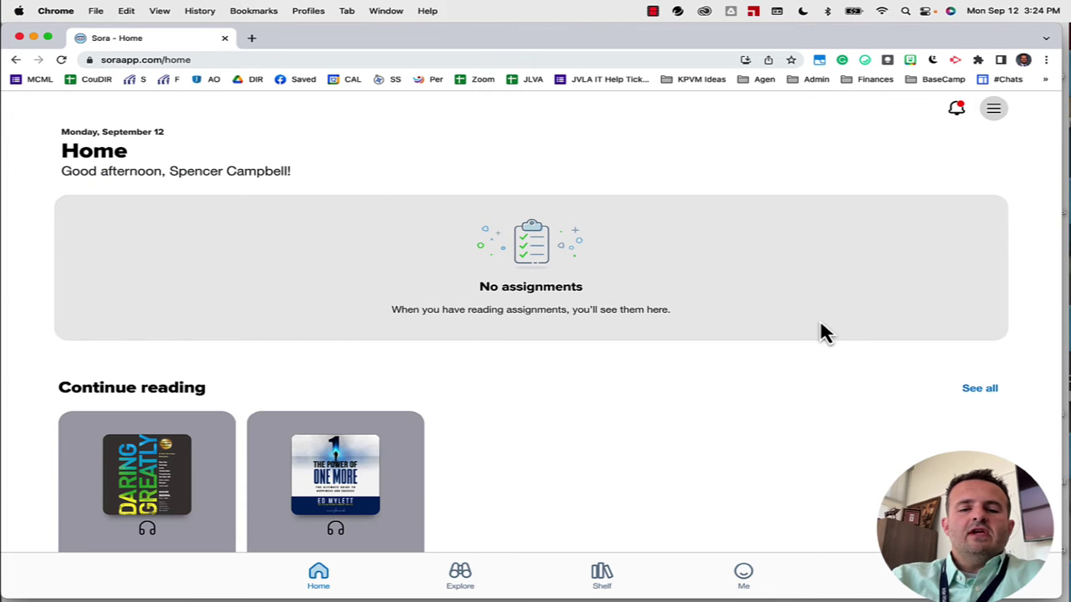
scroll(733, 385, down, 5)
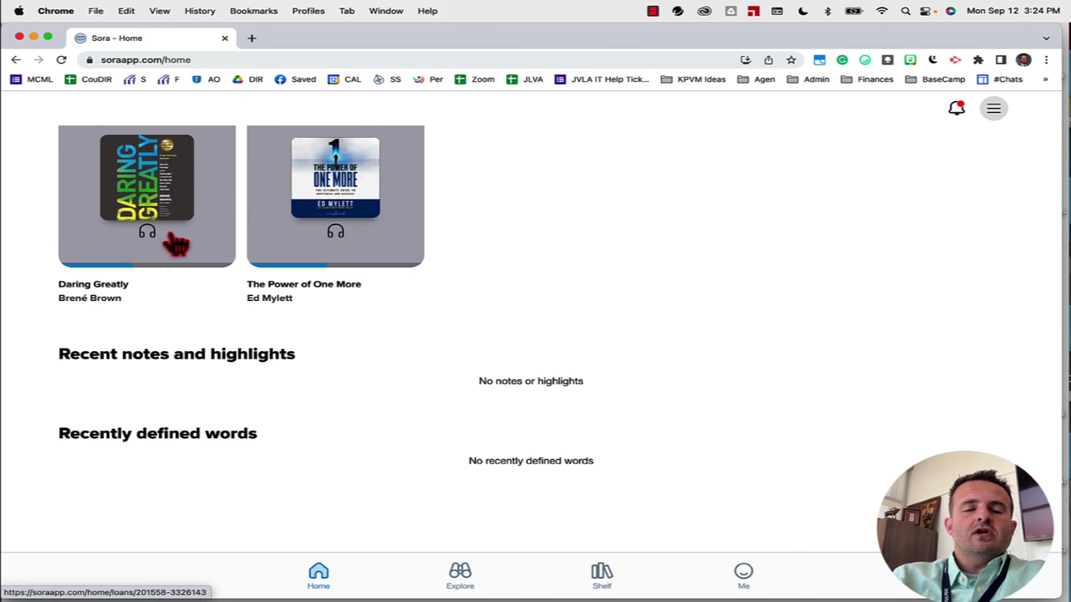
scroll(538, 316, up, 5)
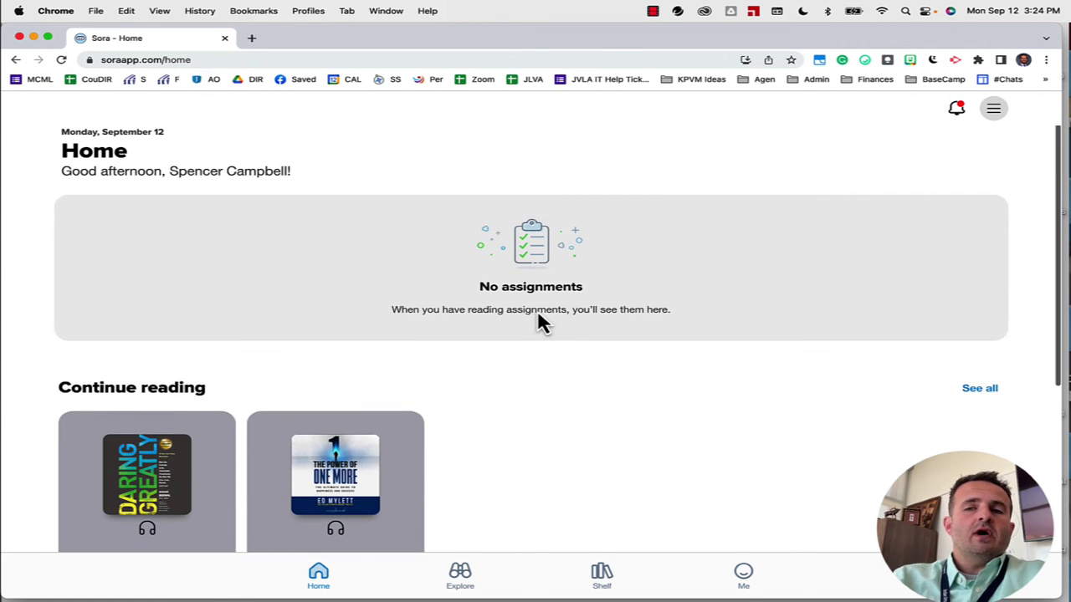
Search the Explore page for 'Percy Jackson' and browse the 22 audiobook results.
click(469, 579)
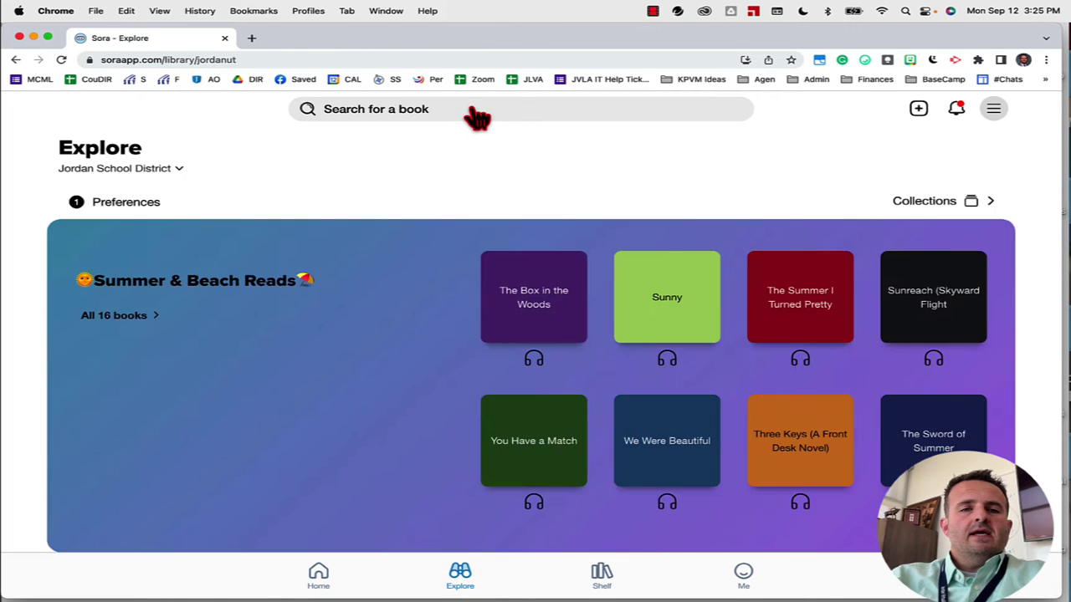
click(472, 111)
text(Pe)
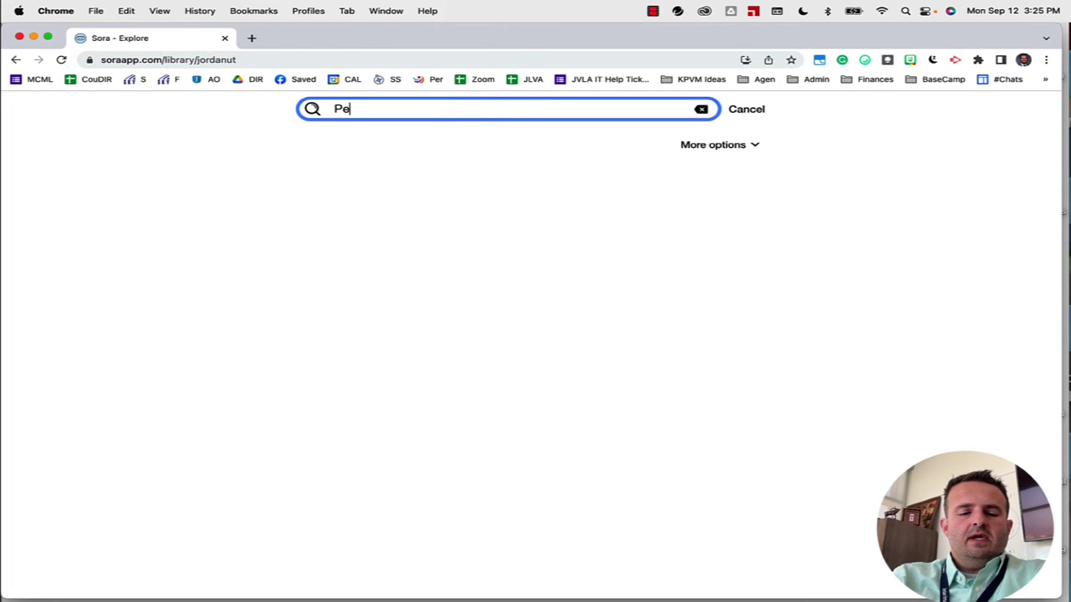
text(rcy Jackson)
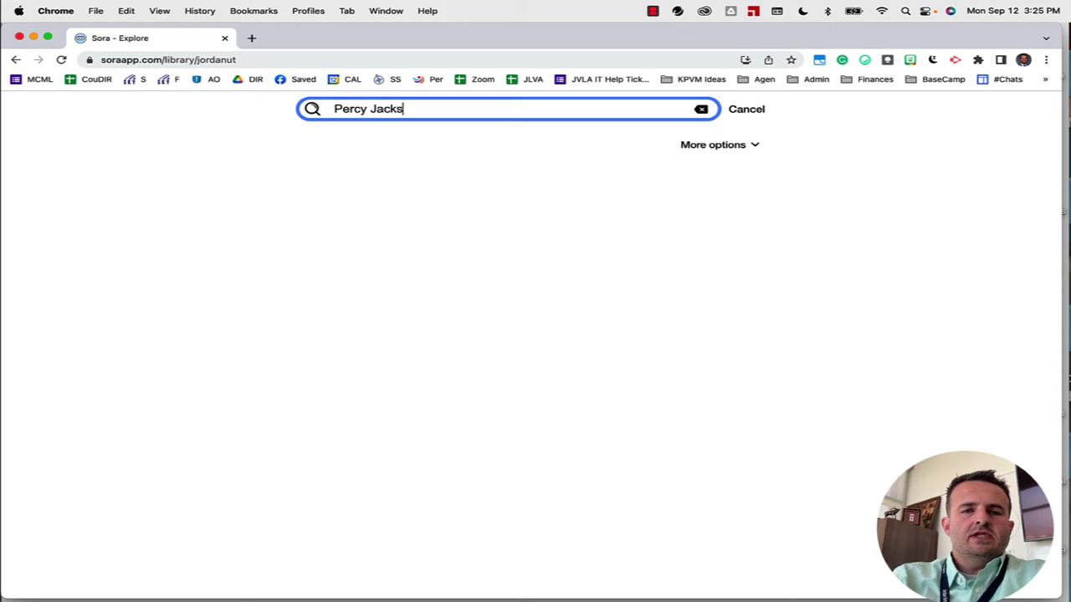
key(Return)
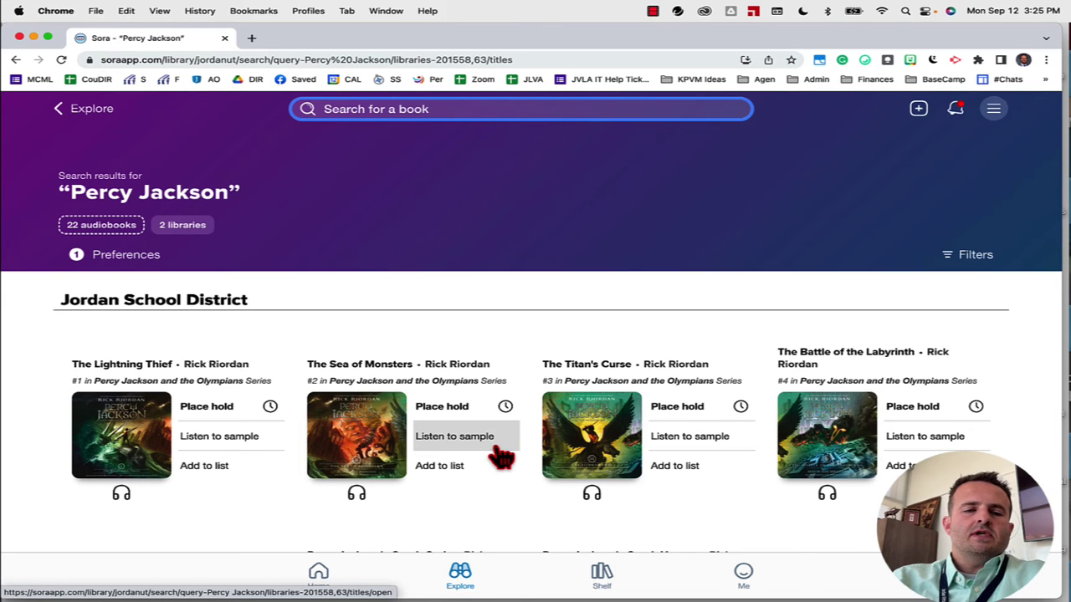
scroll(501, 456, down, 2)
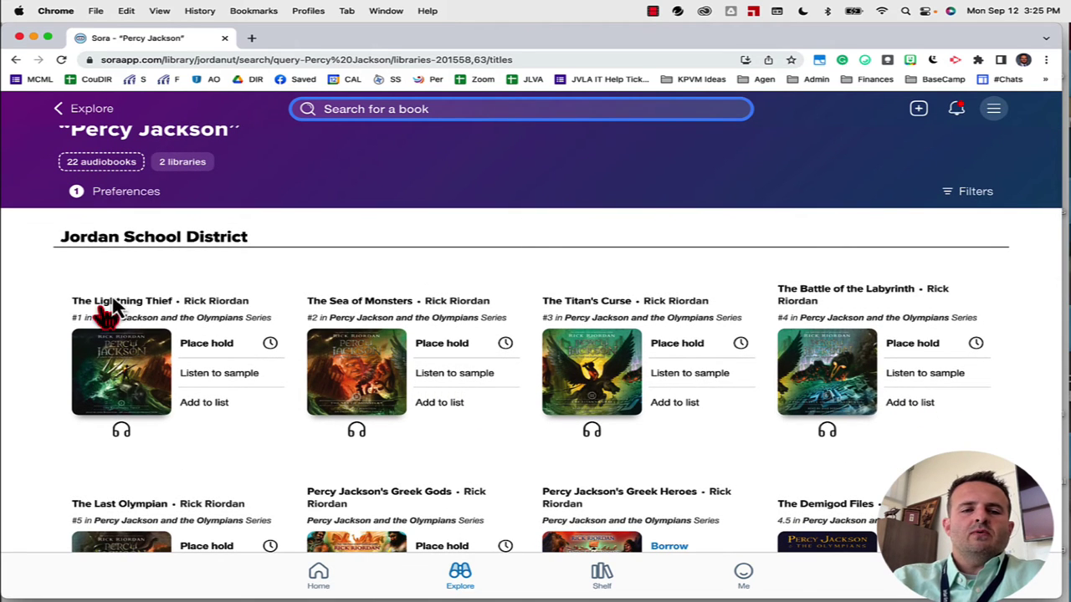
click(264, 414)
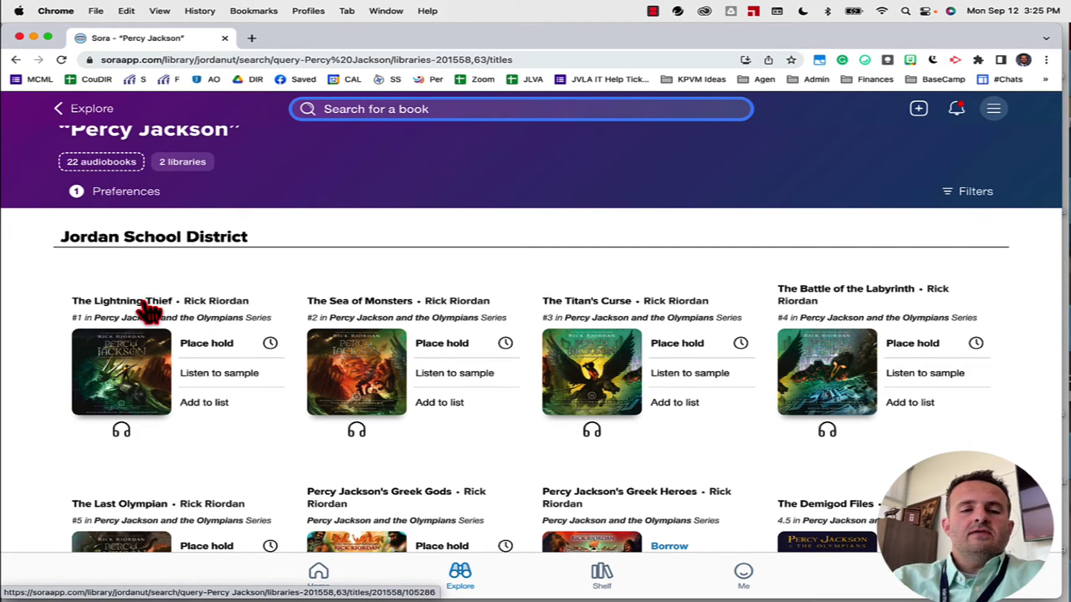
Open The Lightning Thief's detail page and scroll through its description, series and similar titles.
click(226, 312)
scroll(527, 314, down, 1)
scroll(526, 314, down, 5)
scroll(516, 333, down, 10)
scroll(534, 395, down, 4)
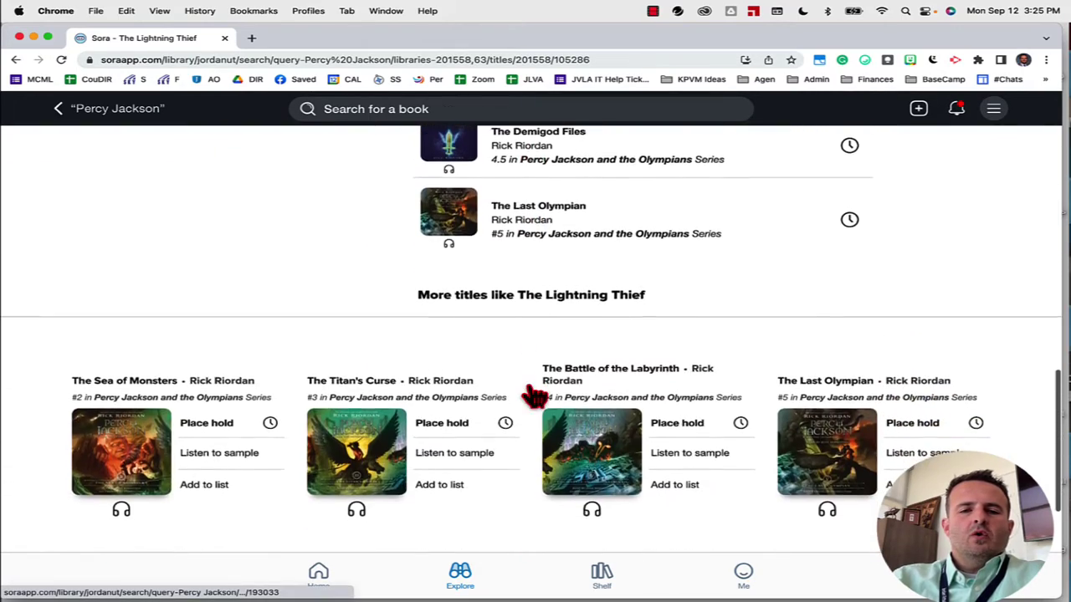
scroll(534, 399, down, 3)
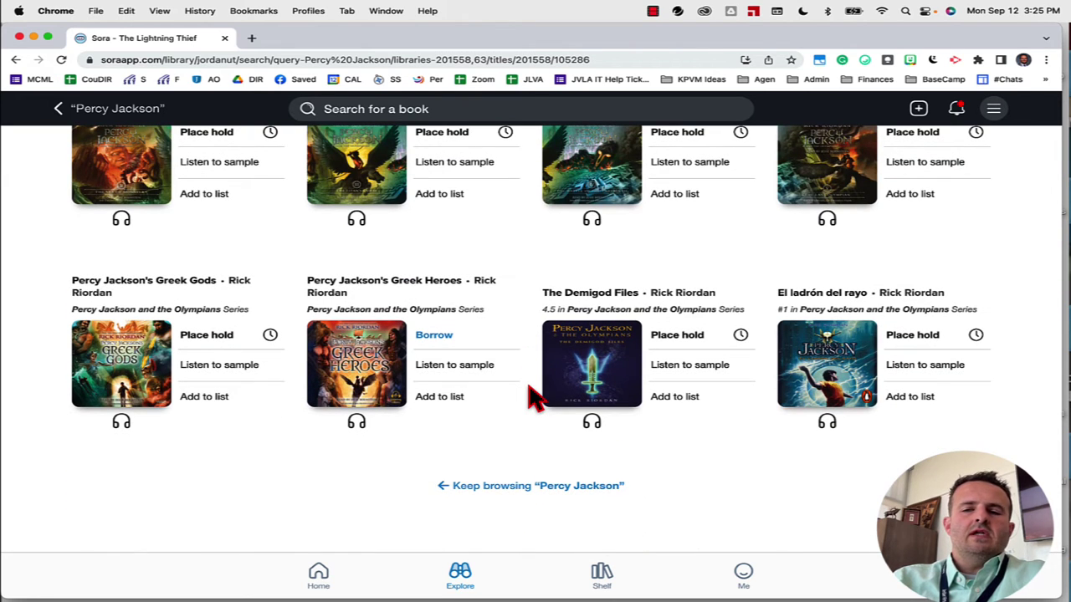
scroll(532, 397, up, 2)
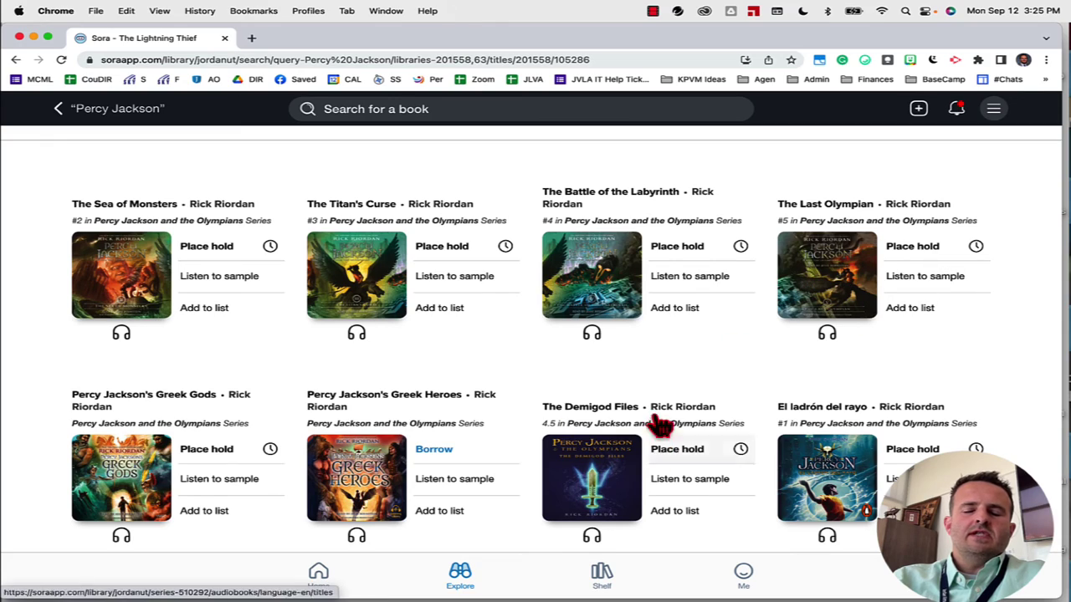
scroll(445, 469, up, 3)
scroll(444, 469, up, 10)
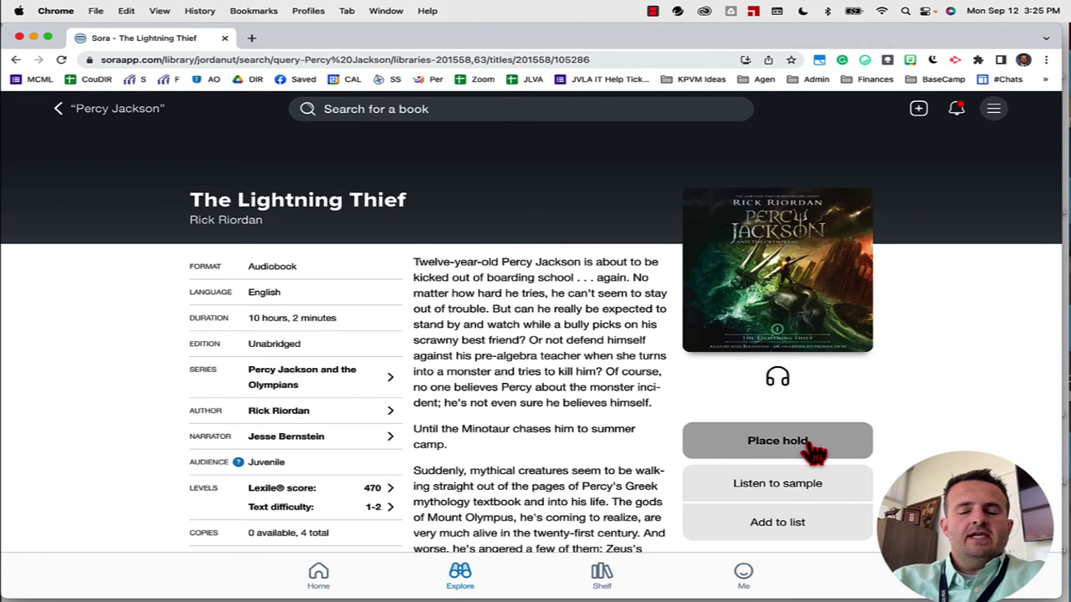
scroll(655, 410, down, 2)
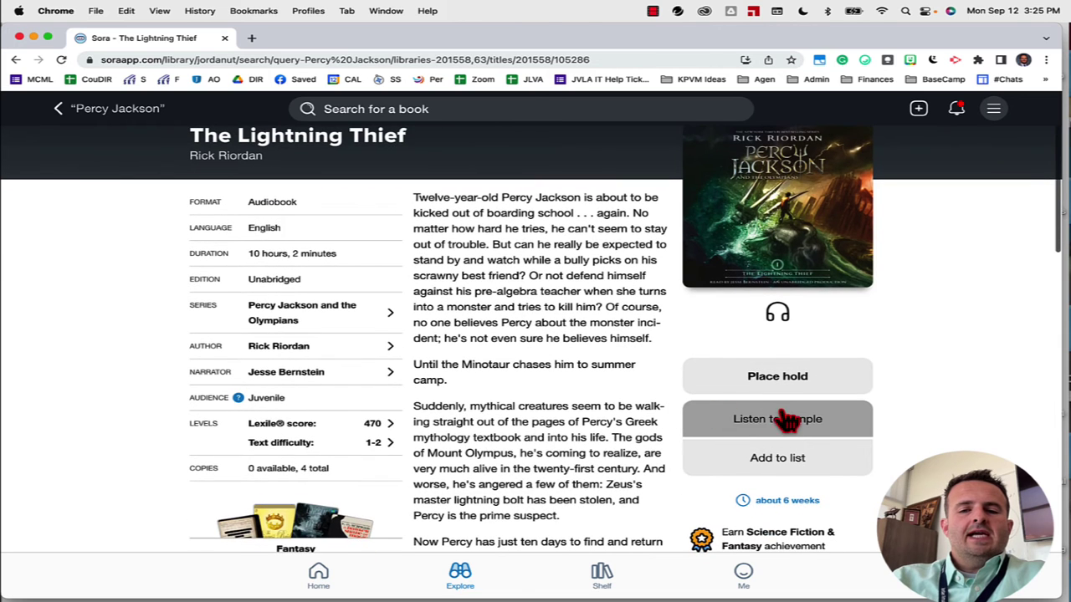
scroll(879, 402, down, 4)
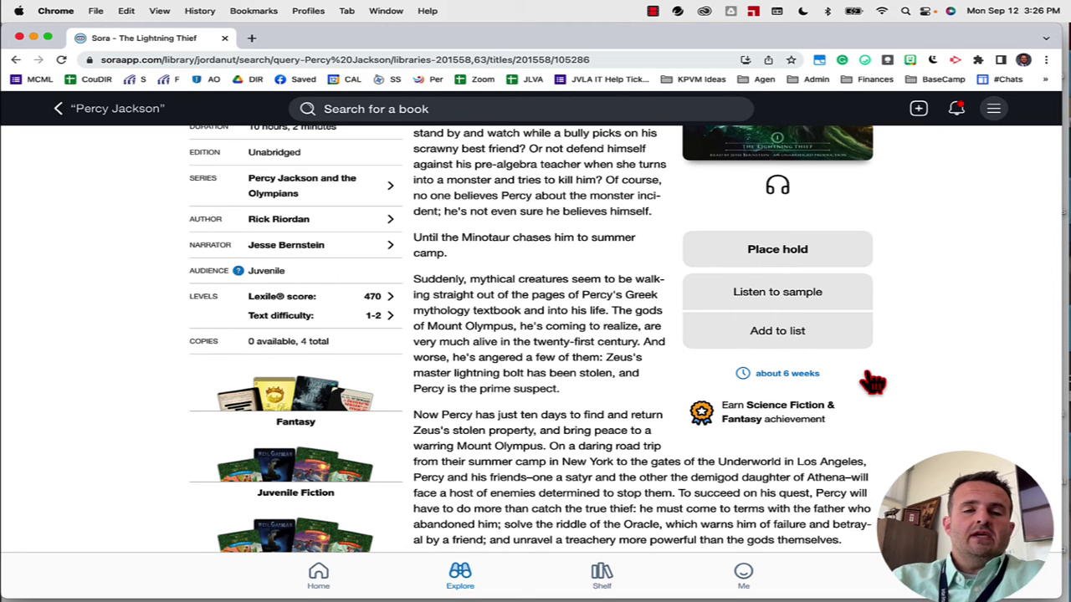
scroll(873, 383, up, 5)
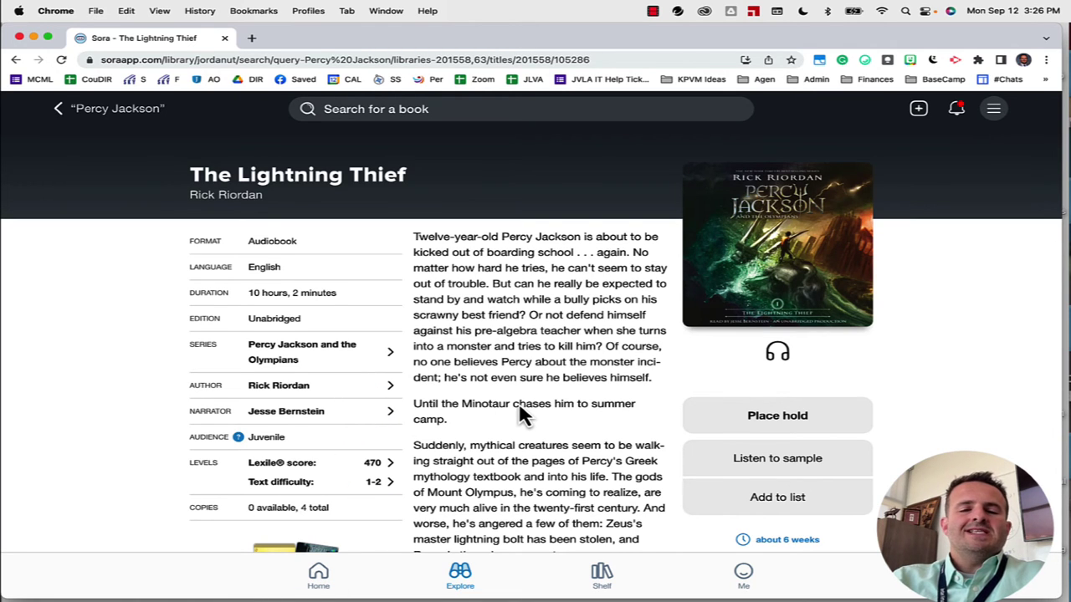
scroll(586, 287, down, 10)
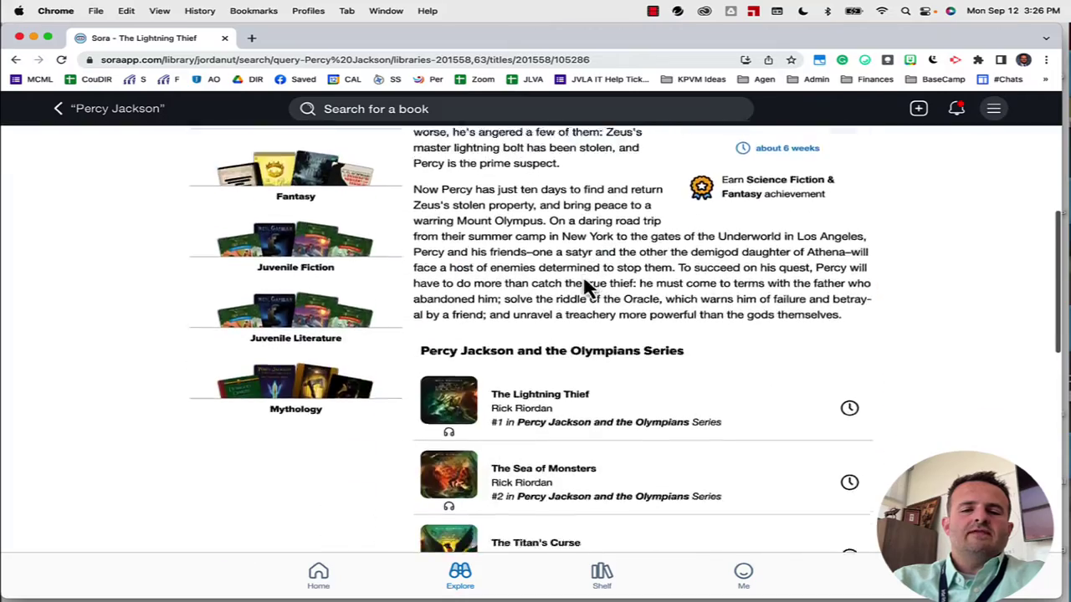
Go back to the Percy Jackson results and scroll to Percy Jackson's Greek Heroes.
scroll(586, 286, up, 5)
click(60, 108)
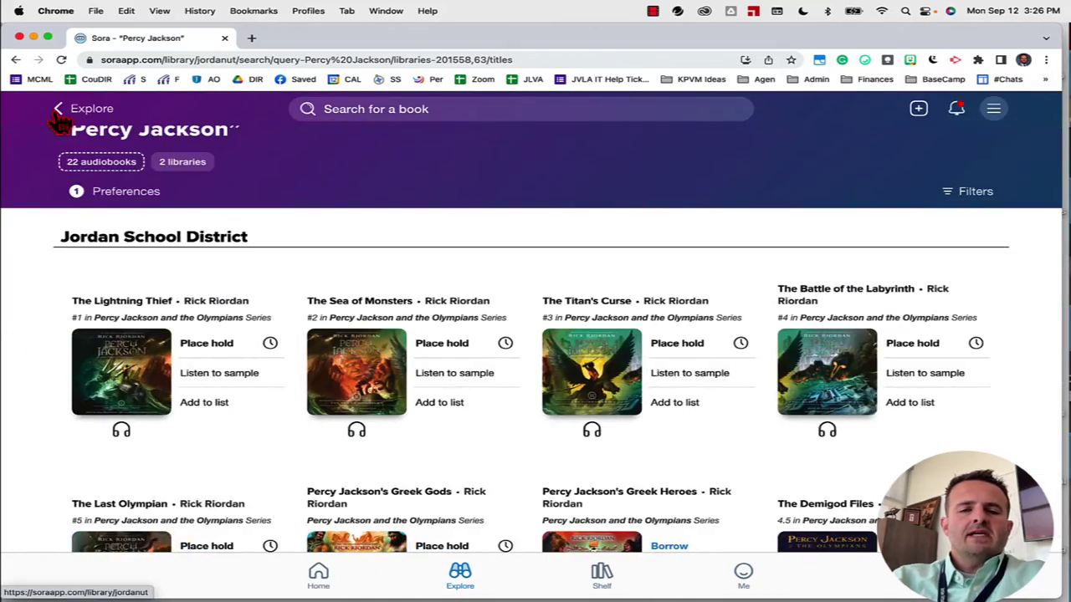
scroll(507, 438, down, 1)
scroll(750, 414, down, 4)
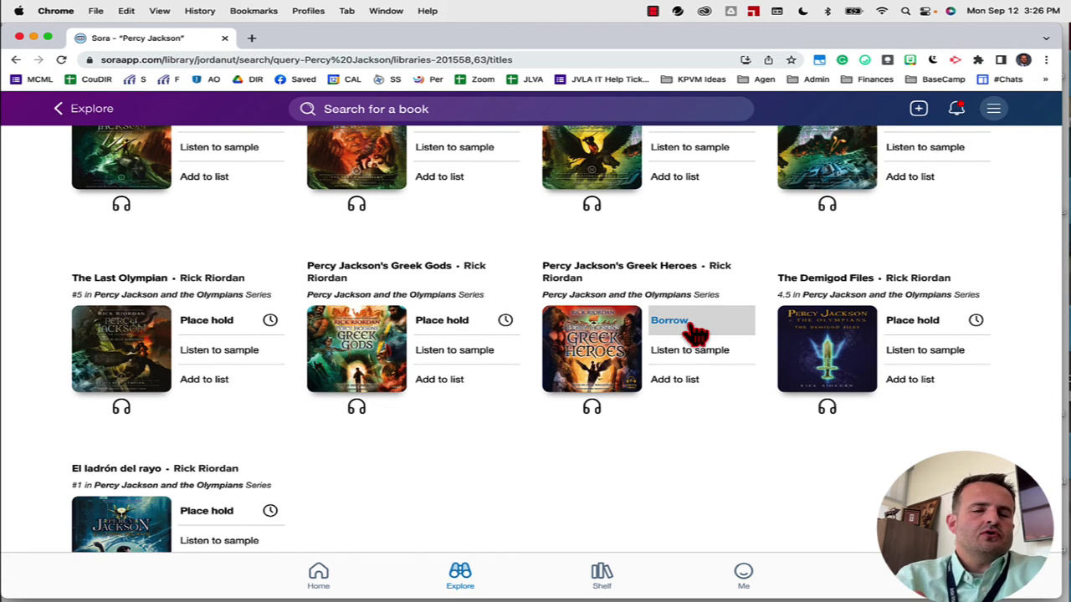
scroll(695, 333, up, 2)
Borrow Percy Jackson's Greek Heroes, play it briefly, pause at 00:06, and show the 1.00× speed panel.
click(686, 403)
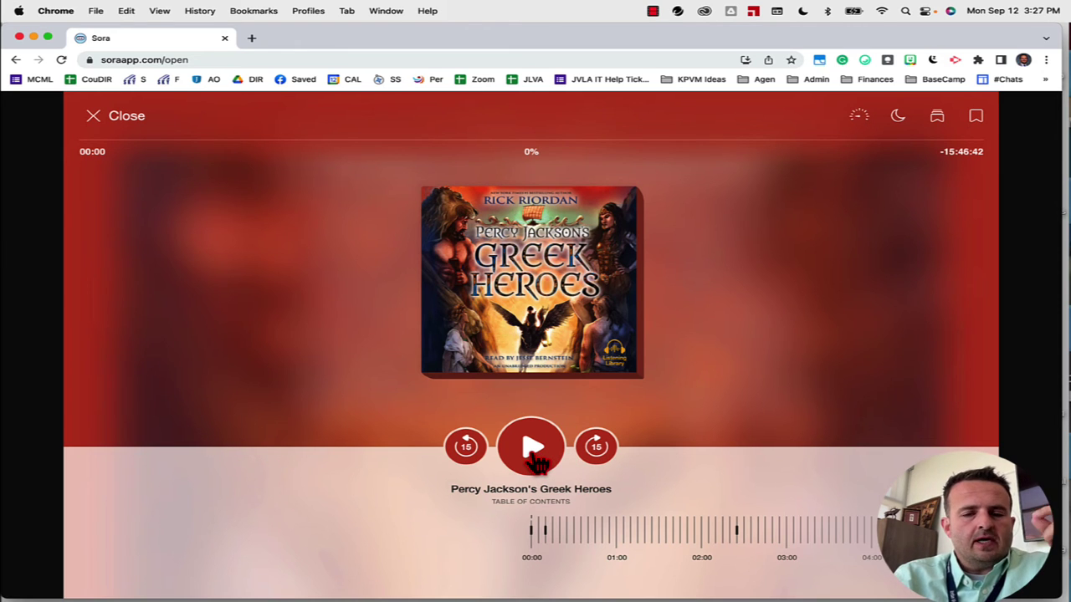
click(534, 452)
key(XF86AudioRaiseVolume)
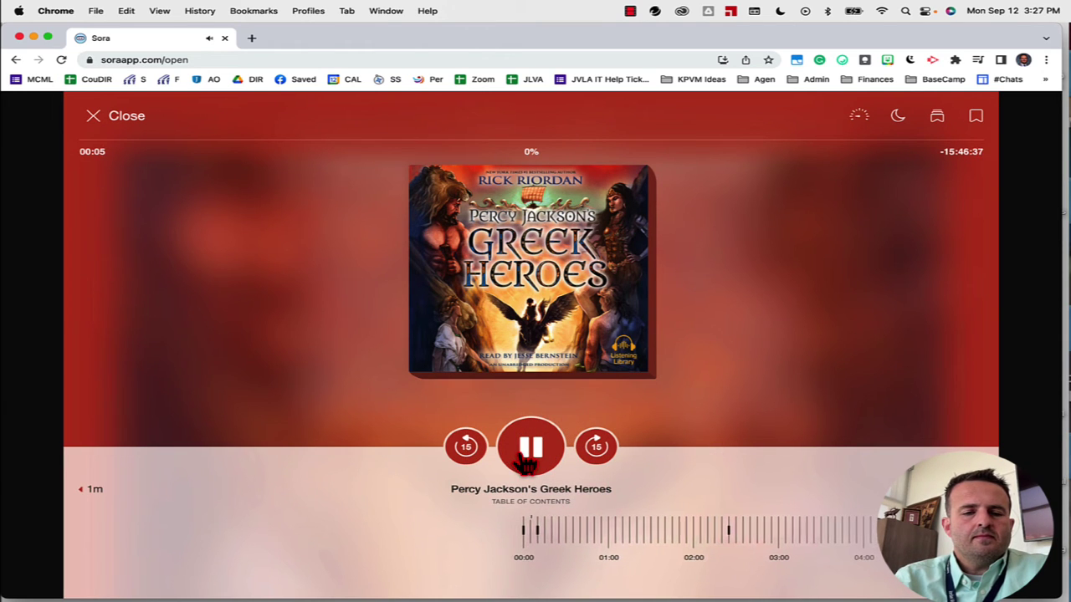
click(526, 460)
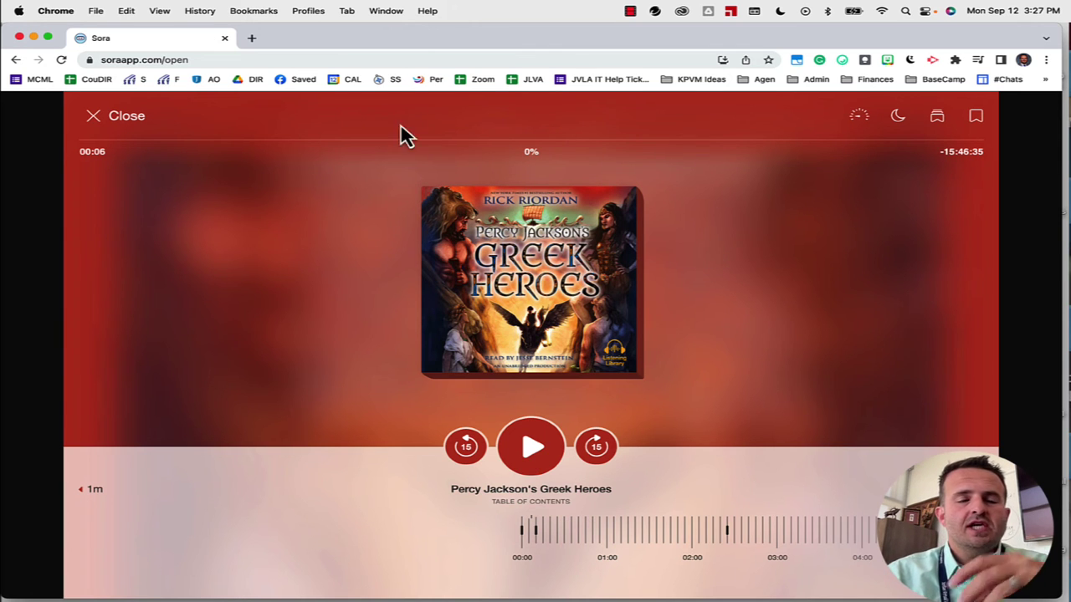
click(859, 118)
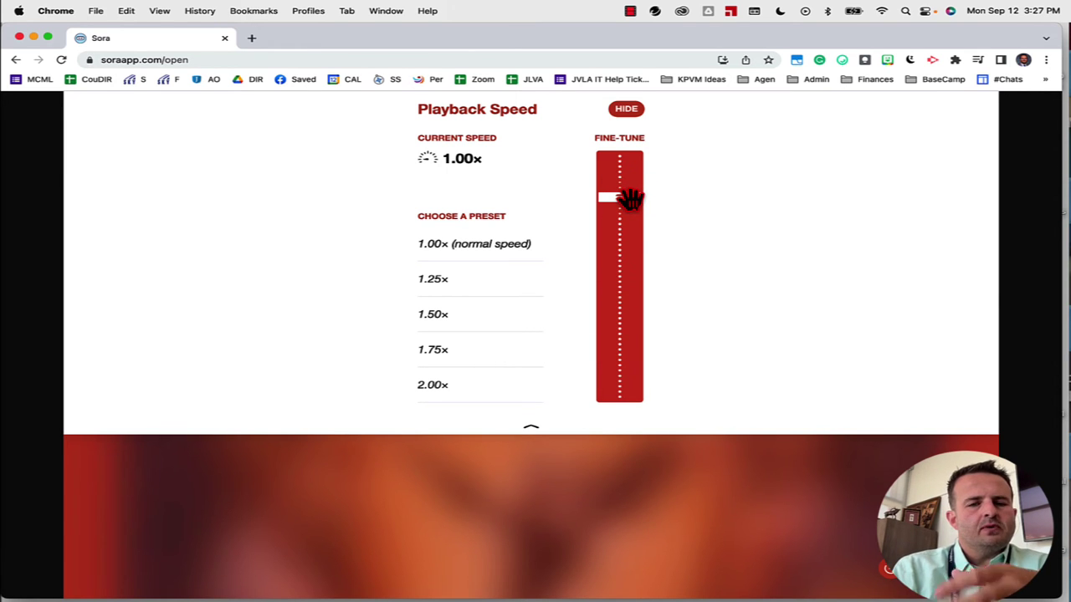
Preview the Sleep Timer and Bookmarks panels, then add a bookmark at 00:06.
click(728, 429)
click(897, 114)
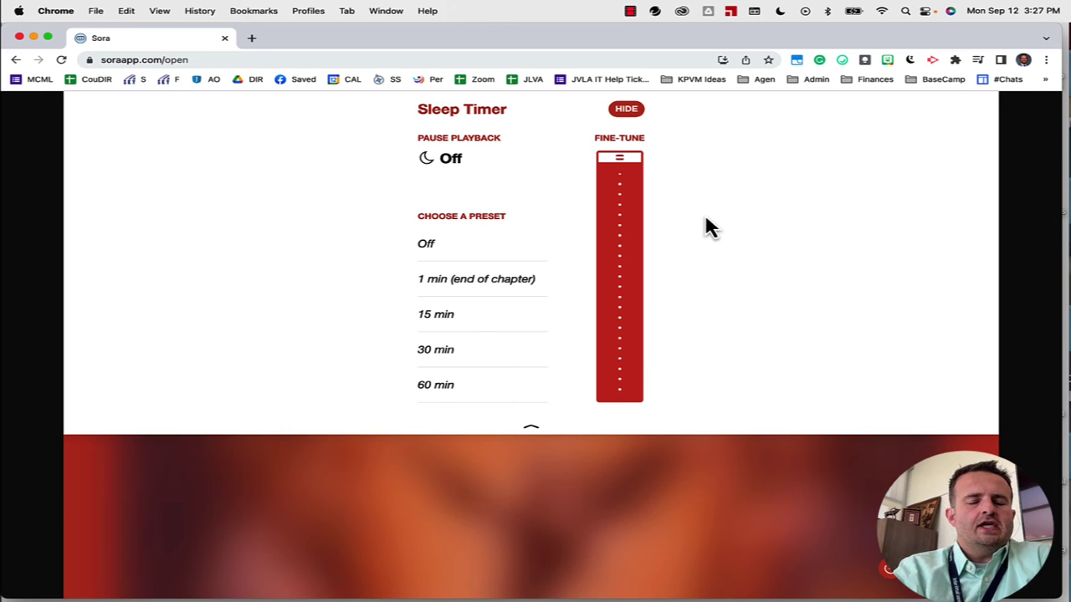
click(748, 561)
click(934, 113)
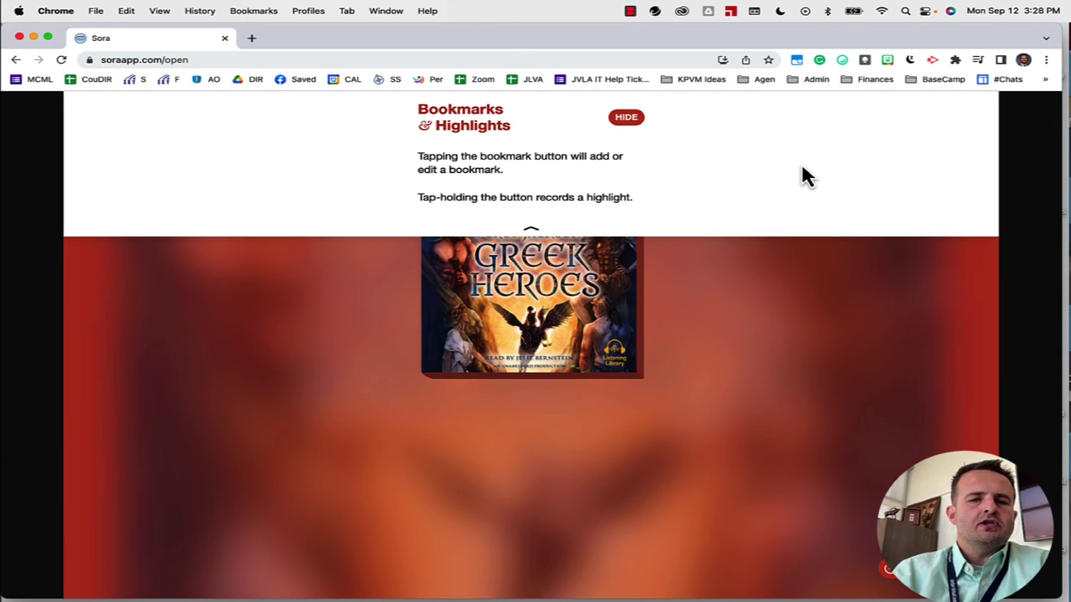
click(777, 327)
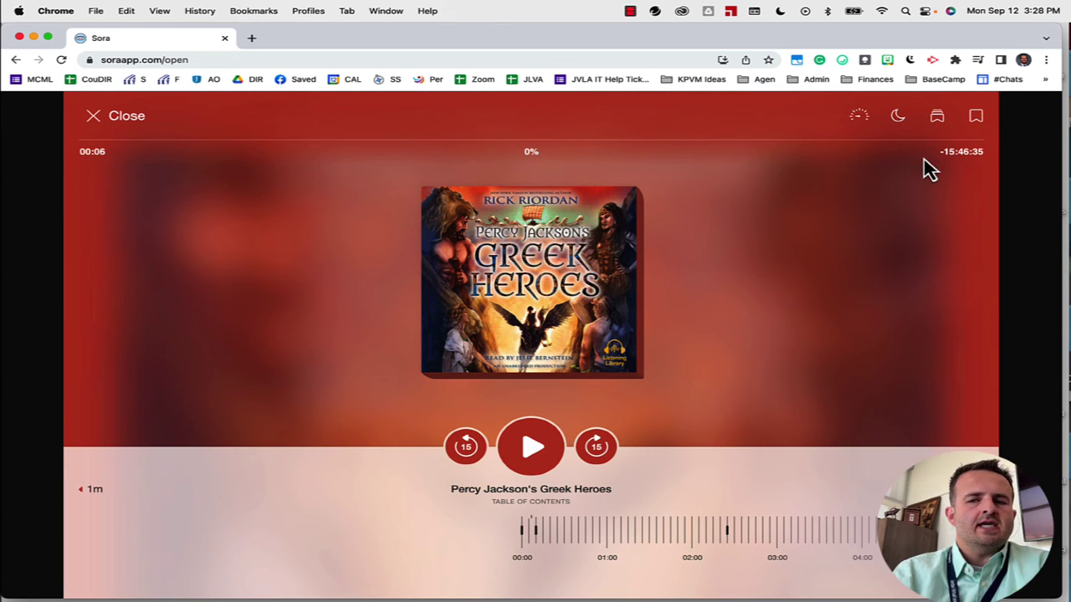
click(975, 115)
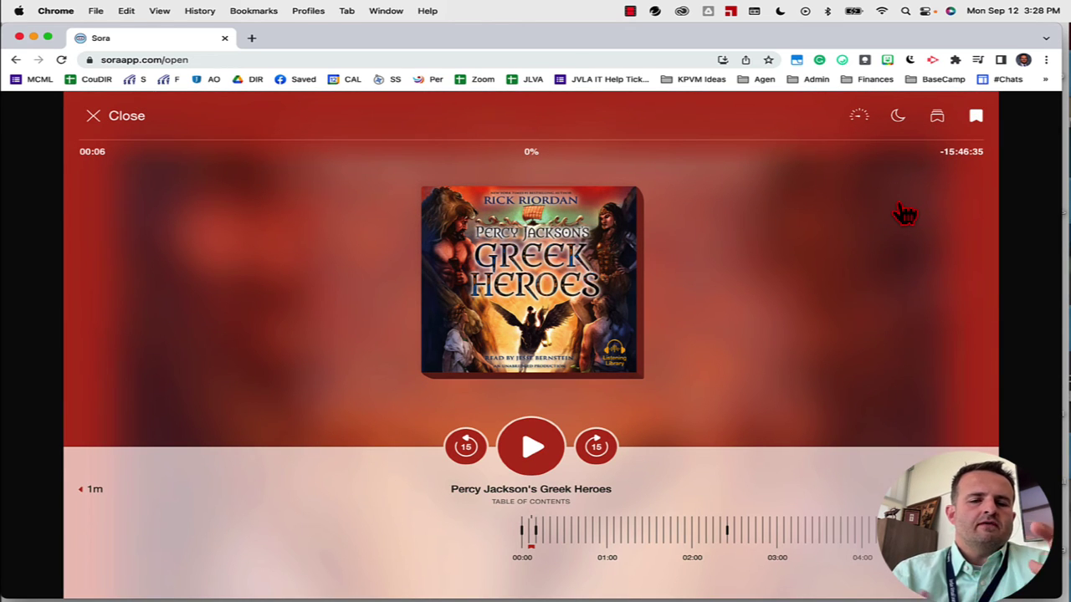
Close the player and go via Home to the Loans shelf listing all three audiobooks.
click(95, 121)
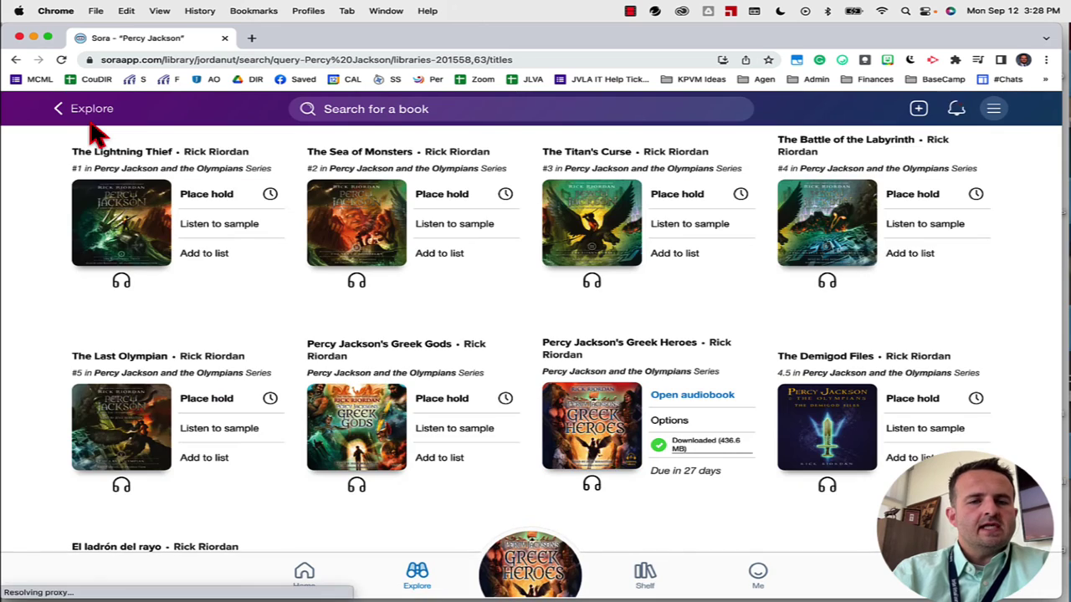
click(304, 576)
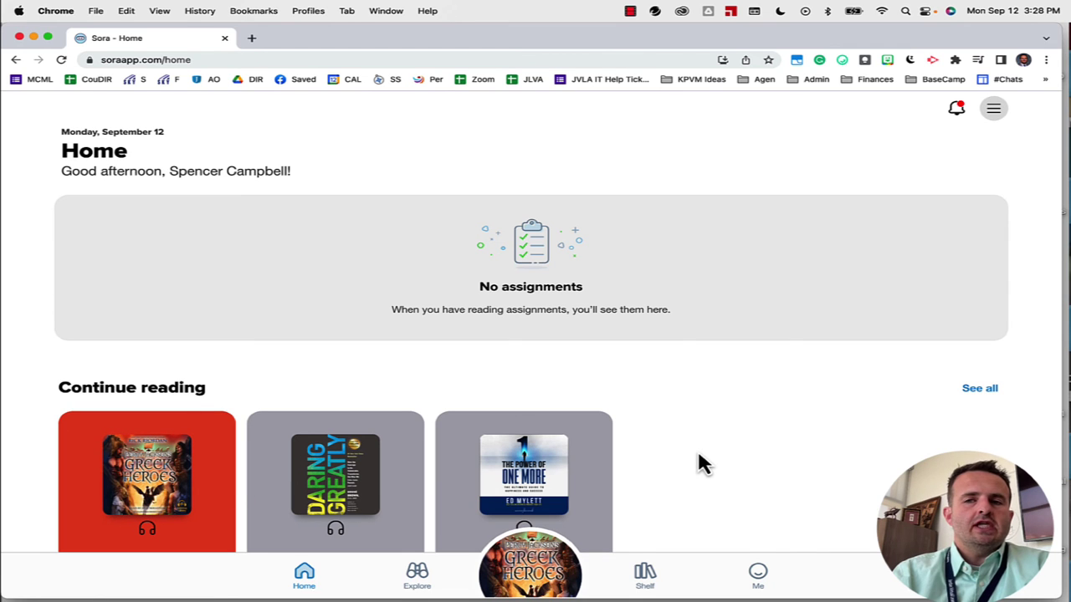
click(644, 574)
scroll(789, 399, down, 1)
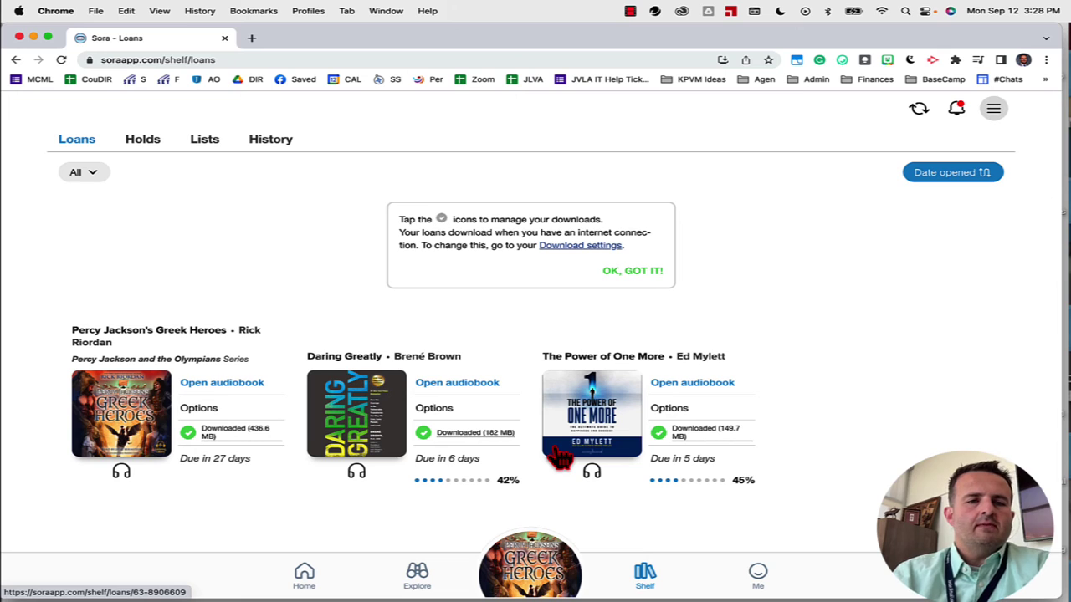
Open the Holds shelf and scroll through the titles on hold.
click(144, 141)
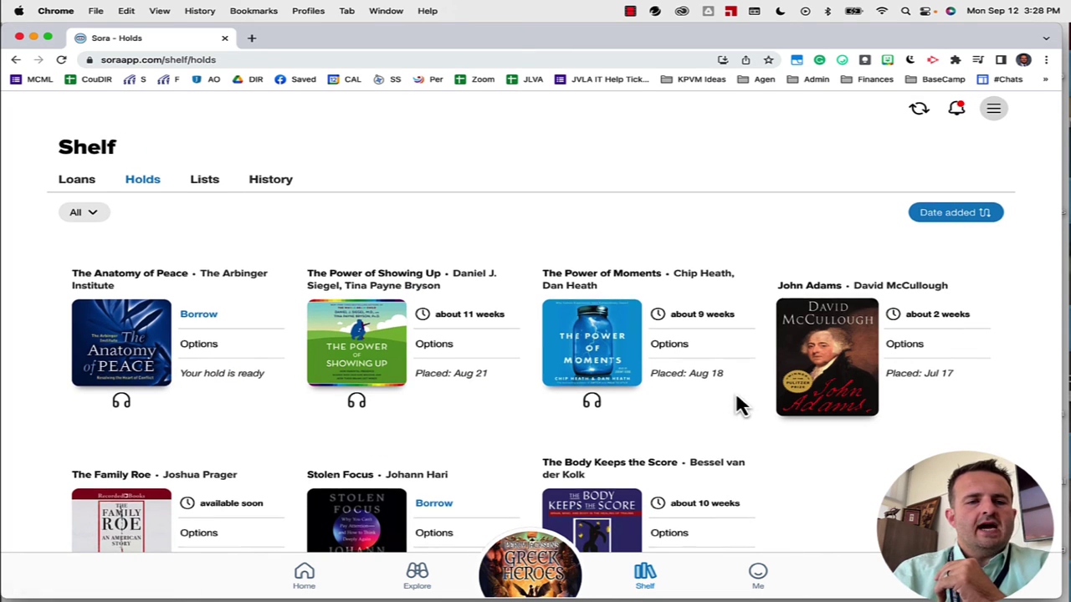
scroll(736, 401, down, 2)
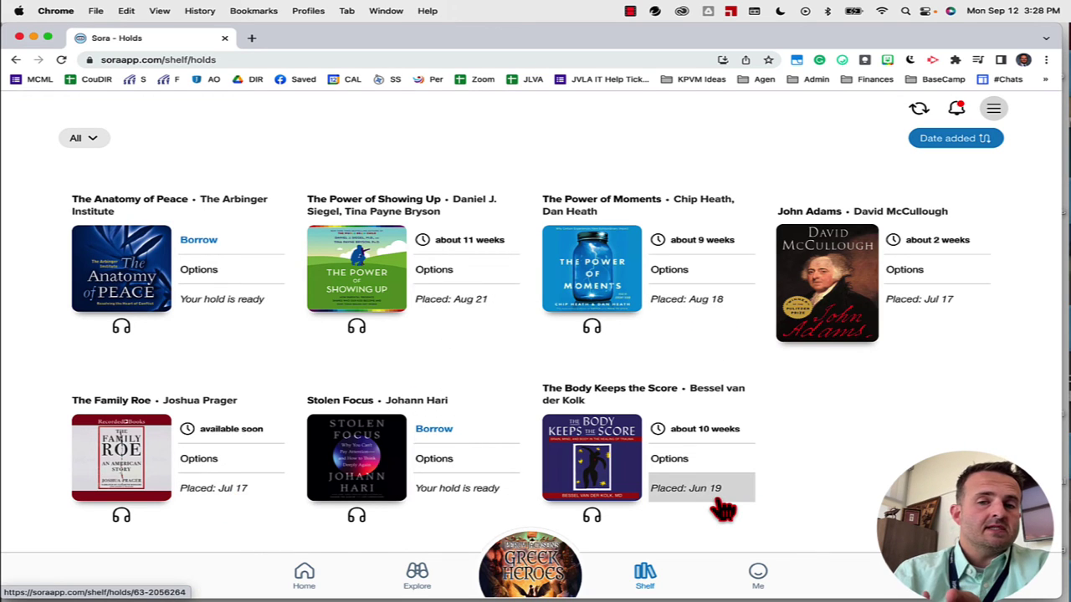
scroll(838, 438, up, 1)
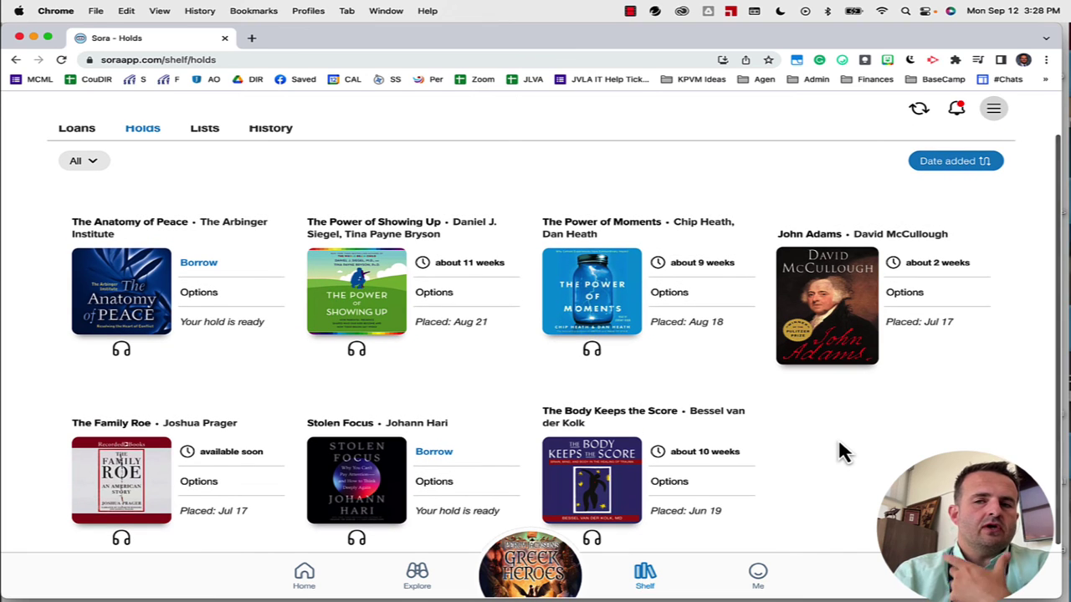
scroll(837, 438, down, 2)
scroll(838, 443, up, 3)
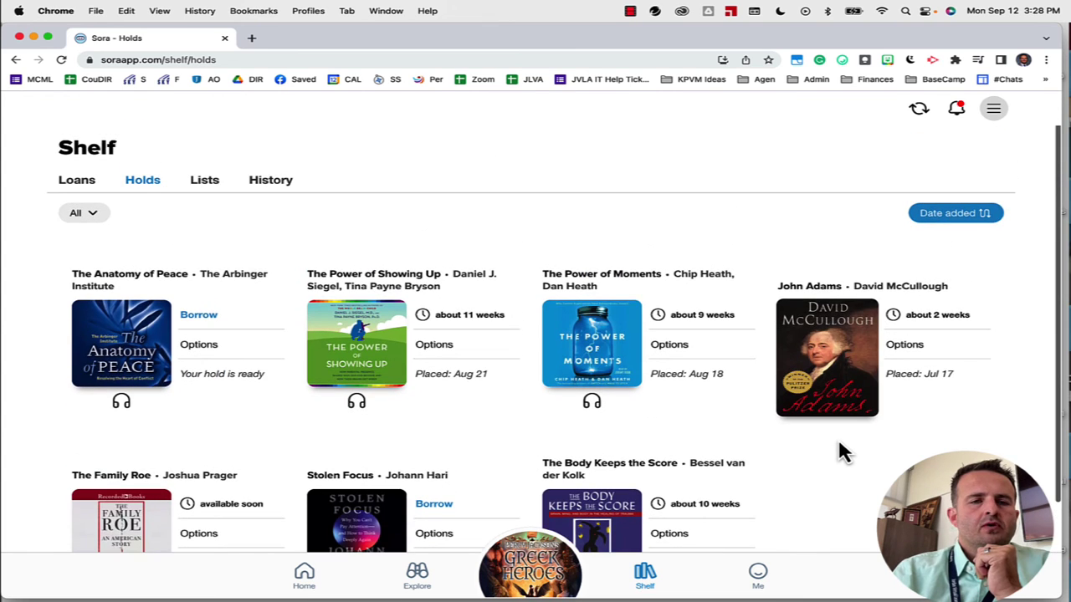
Check the saved Lists, then scroll the History of past loans, led by Greek Heroes (Sep 12).
click(205, 183)
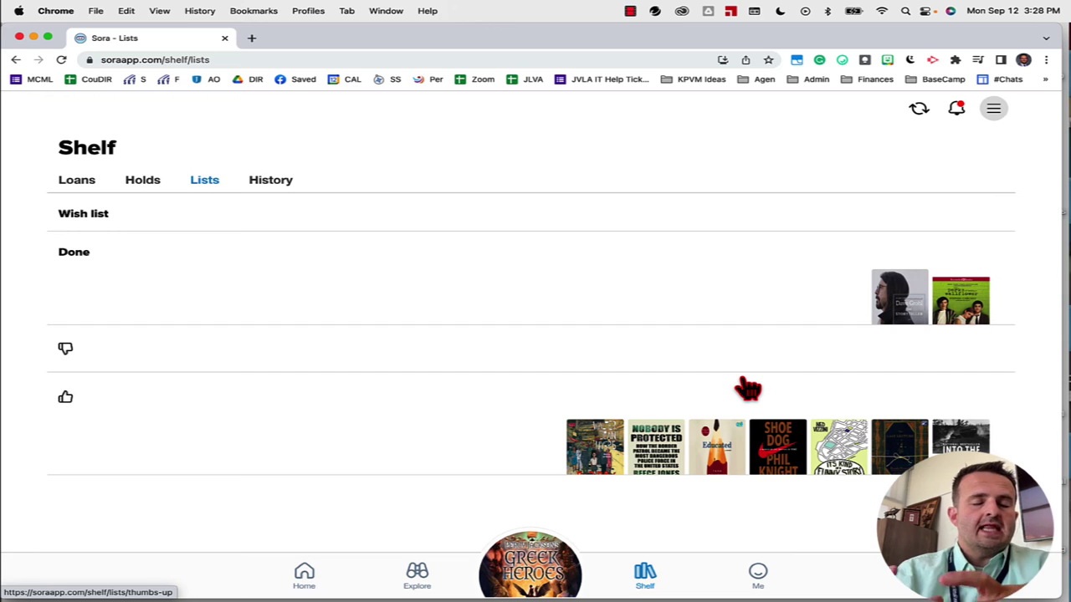
click(279, 191)
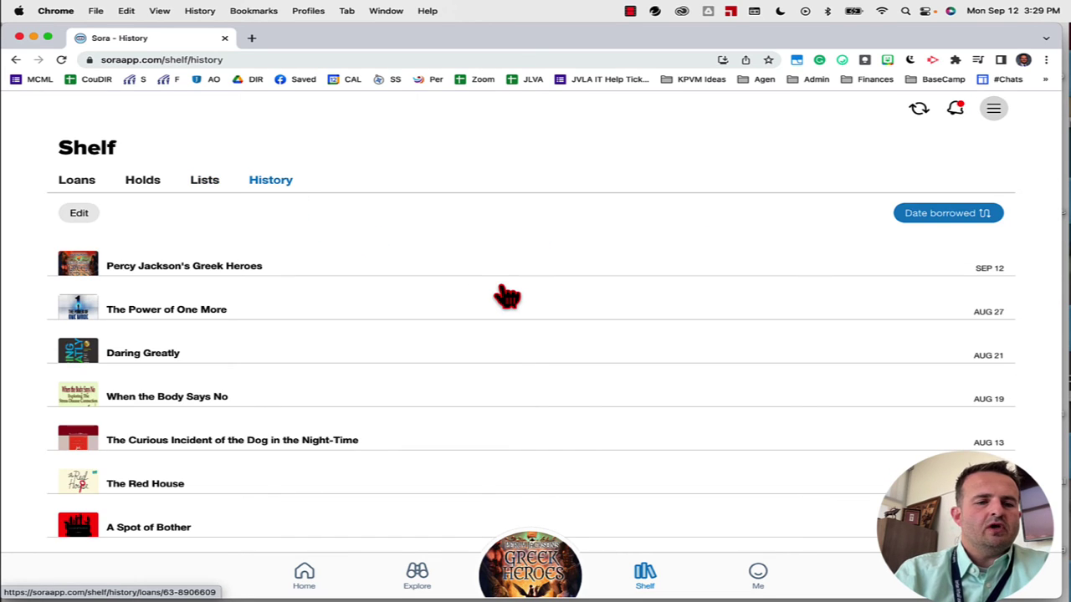
scroll(502, 292, down, 2)
scroll(507, 296, down, 8)
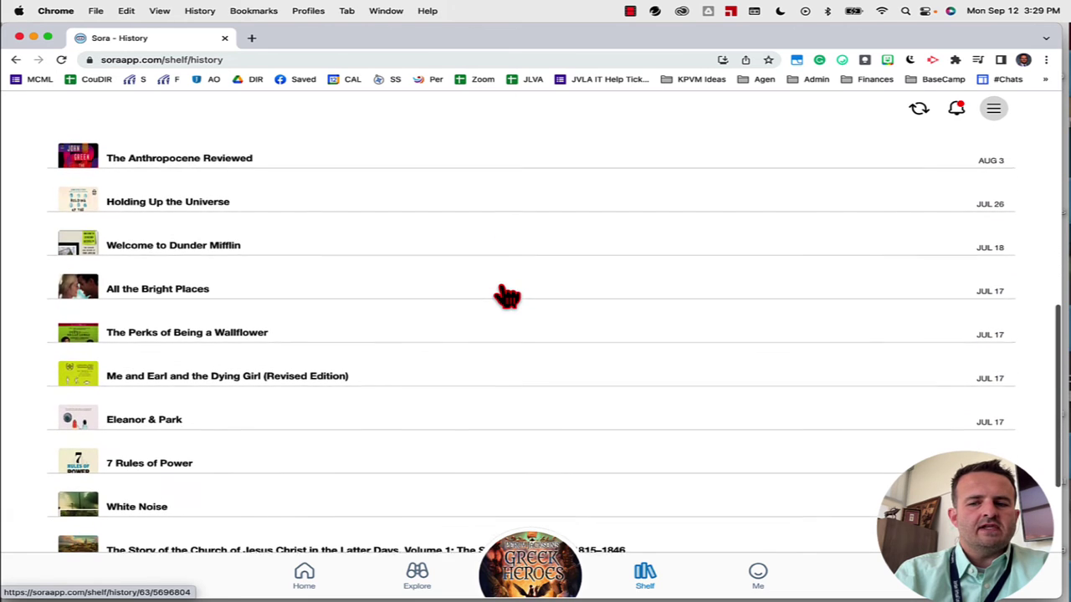
scroll(507, 296, up, 12)
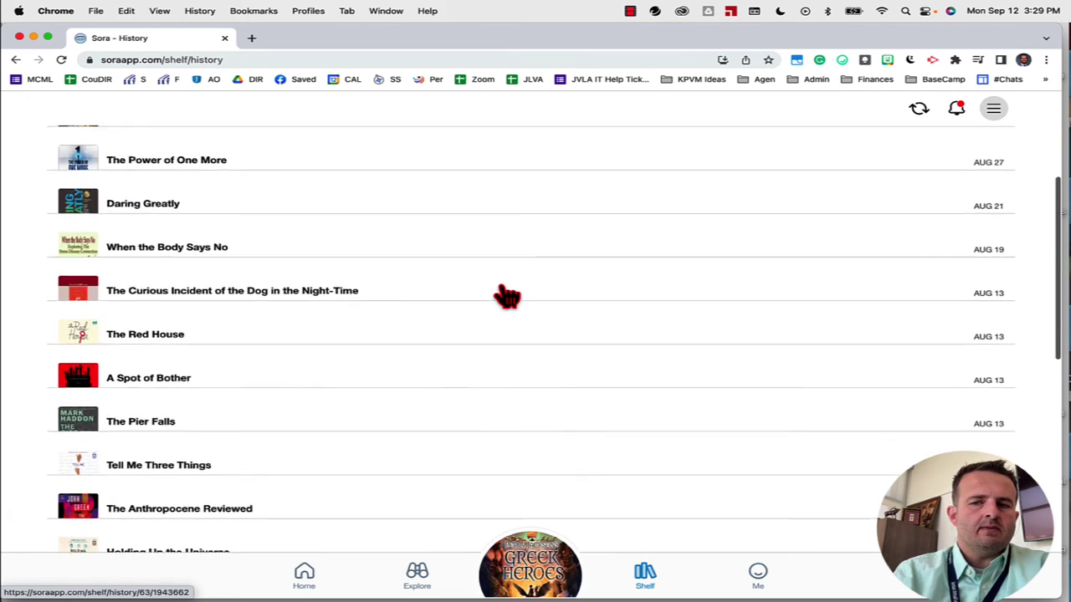
Borrow The Anatomy of Peace from its availability notification in the notifications list.
click(957, 108)
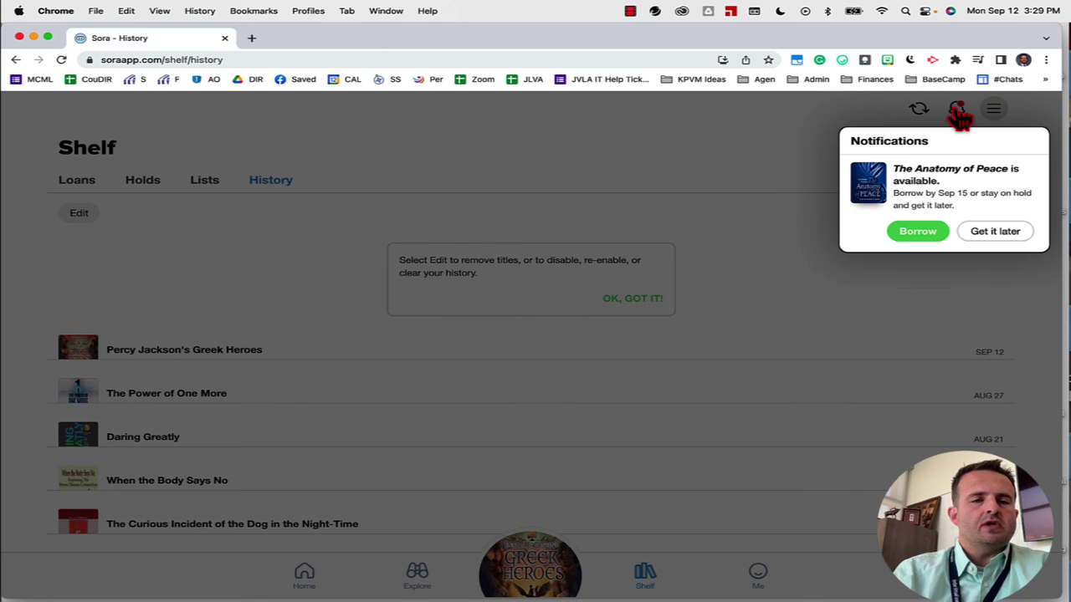
click(919, 238)
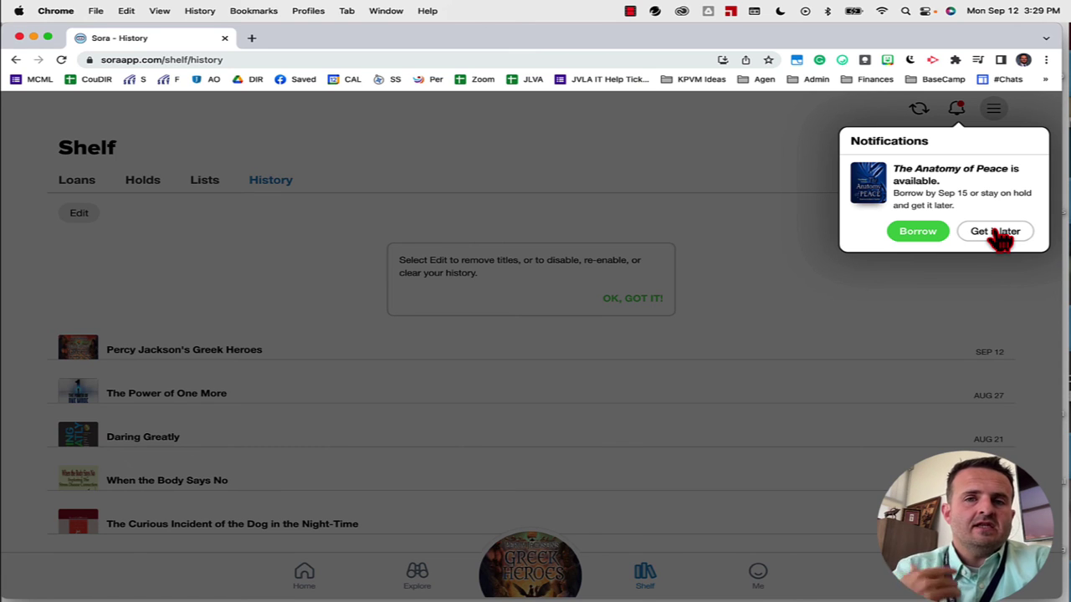
click(921, 235)
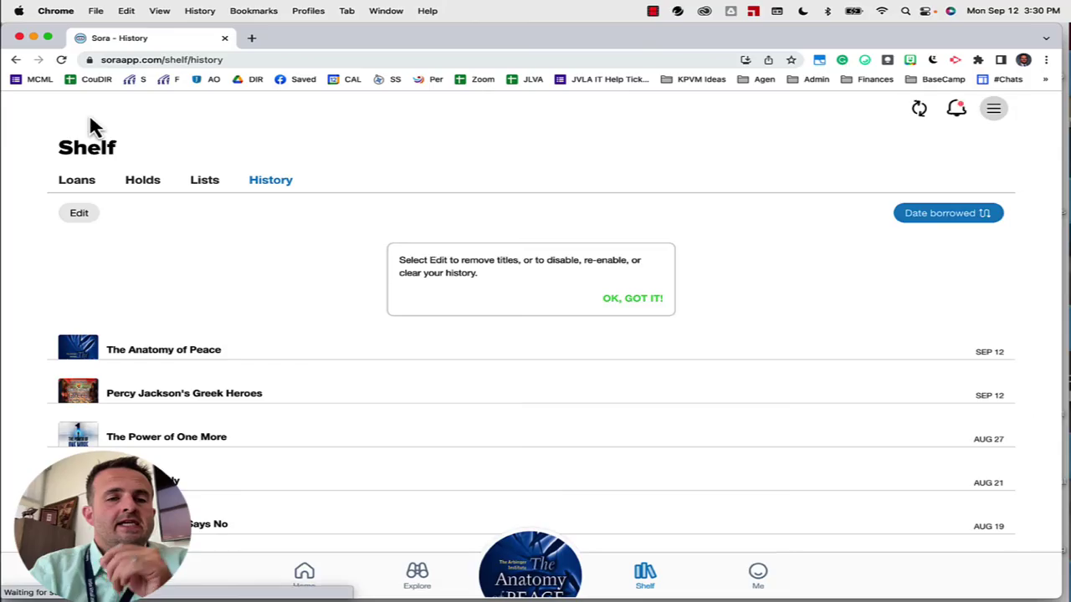
Open the account side panel listing Jordan School District and Salt Lake County Library Services.
click(993, 111)
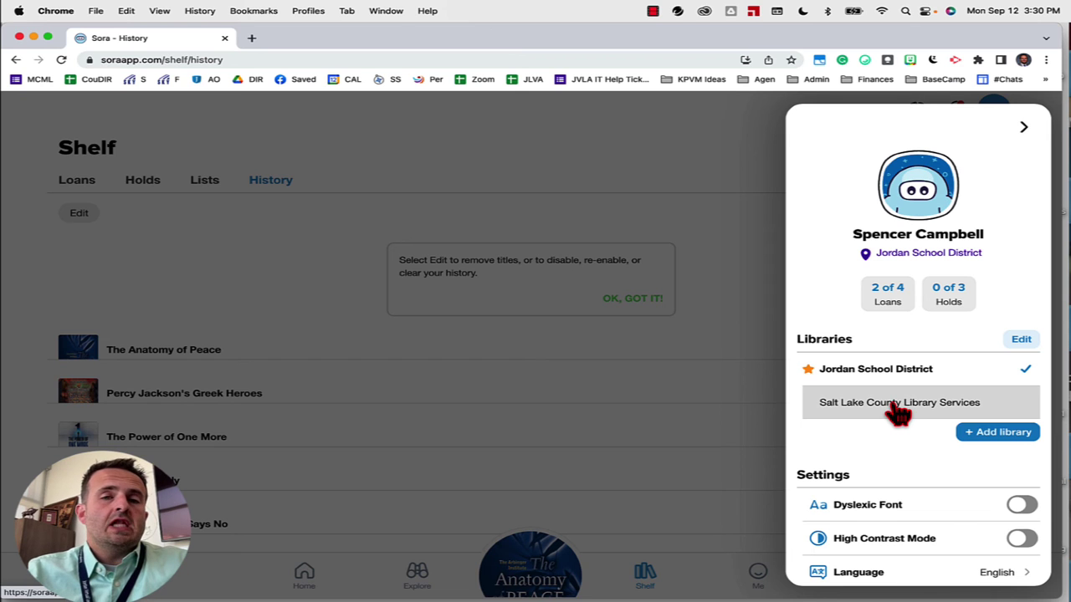
click(897, 410)
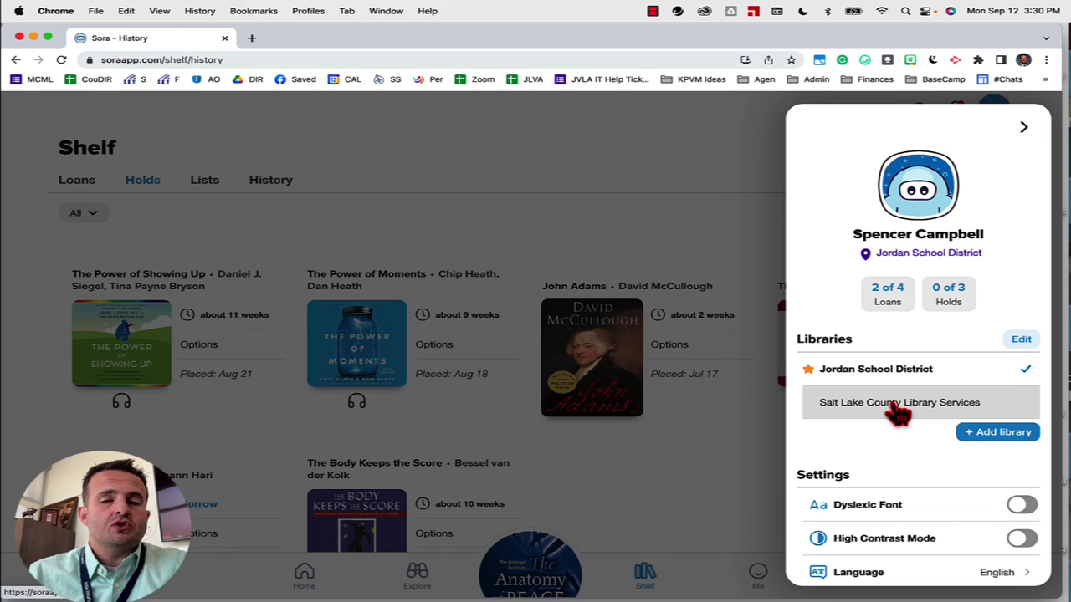